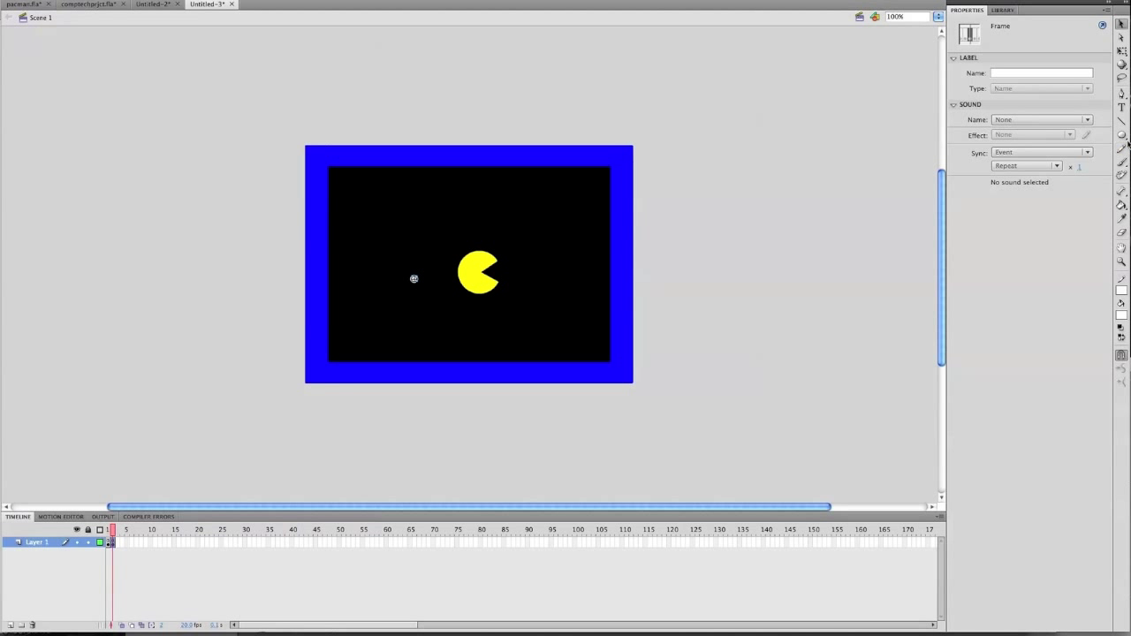
- Pick the Text tool from the Tools panel
{"action": "left_click", "coordinate": [1122, 107]}
- Draw a text box at the top of the stage and type 'Score:'
{"action": "left_click_drag", "start_coordinate": [380, 163], "coordinate": [452, 183]}
{"action": "left_click", "coordinate": [452, 183]}
{"action": "type", "text": "Score"}
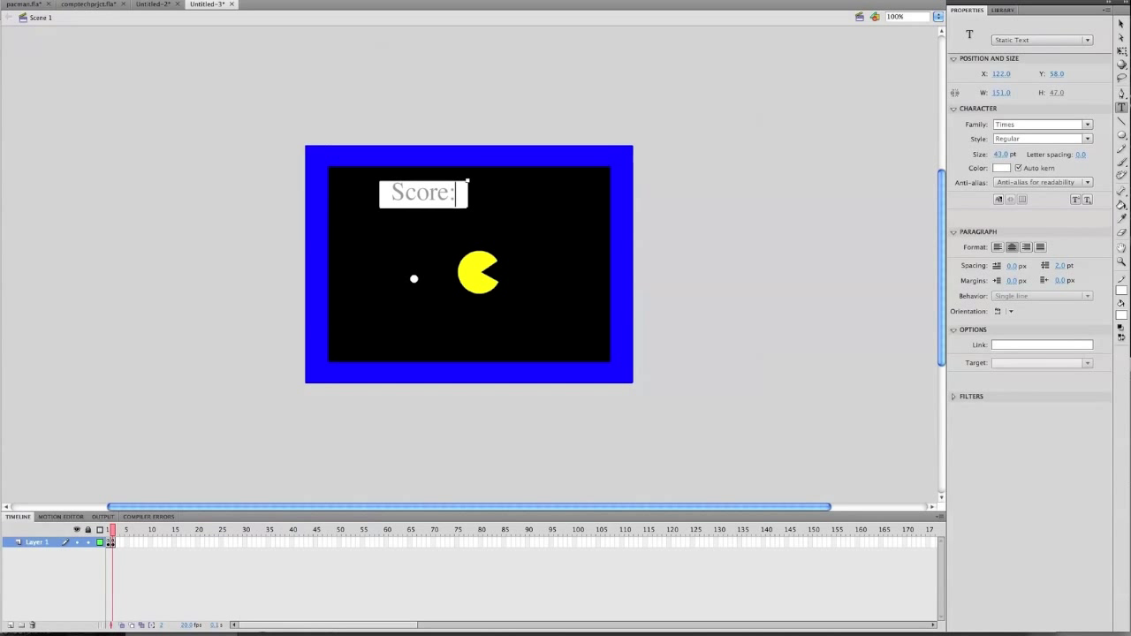
{"action": "type", "text": ":"}
{"action": "scroll", "coordinate": [560, 111], "scroll_direction": "down", "scroll_amount": 1}
{"action": "key", "text": "ctrl+a"}
- Keep the label as Static Text at 28 pt and narrow its box
{"action": "left_click", "coordinate": [1010, 40]}
{"action": "left_click", "coordinate": [1010, 47]}
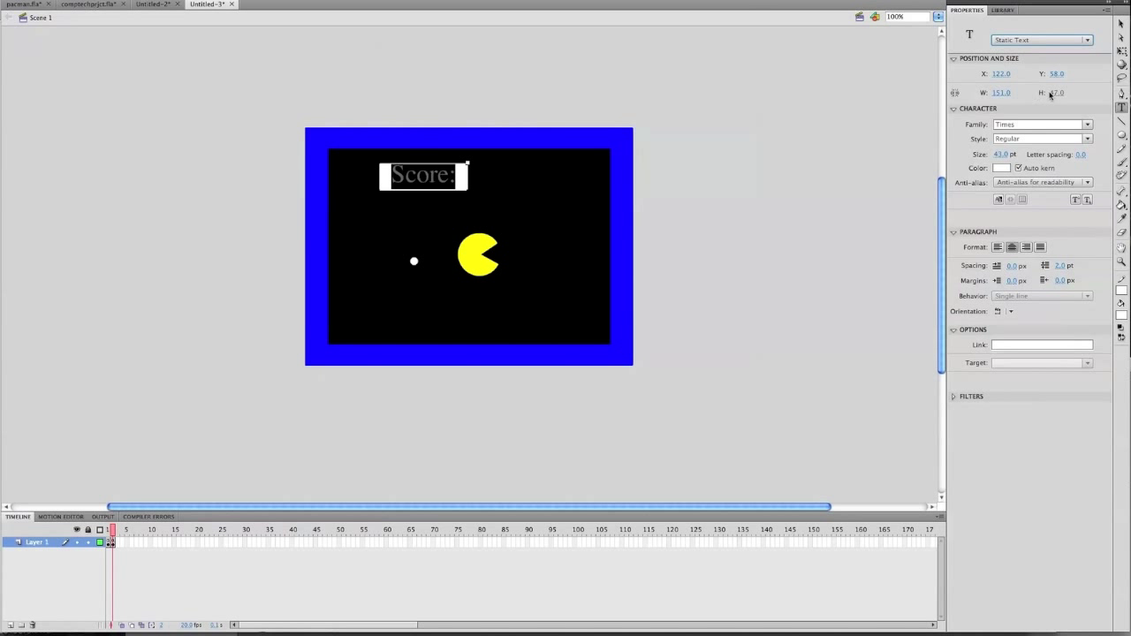
{"action": "left_click", "coordinate": [1001, 155]}
{"action": "type", "text": "28"}
{"action": "key", "text": "Return"}
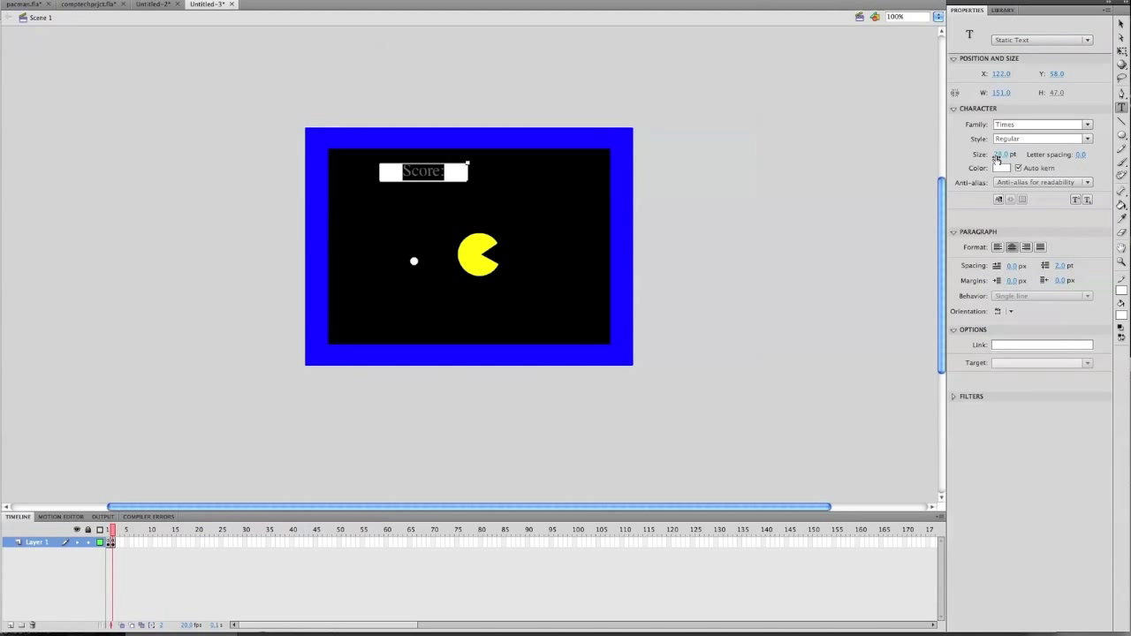
{"action": "left_click_drag", "start_coordinate": [468, 164], "coordinate": [441, 151]}
{"action": "key", "text": "Escape"}
{"action": "key", "text": "Escape"}
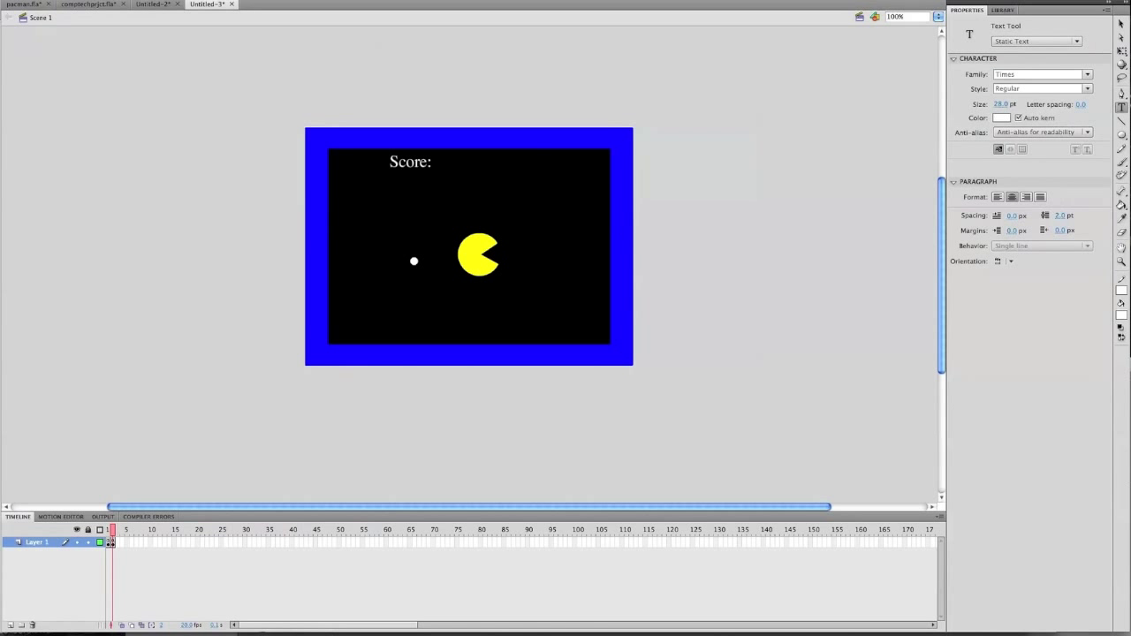
- Draw a Dynamic Text field right of 'Score:' with the variable name 'score'
{"action": "mouse_move", "coordinate": [445, 146]}
{"action": "left_mouse_down"}
{"action": "mouse_move", "coordinate": [462, 162]}
{"action": "mouse_move", "coordinate": [497, 165]}
{"action": "mouse_move", "coordinate": [464, 156]}
{"action": "left_mouse_up"}
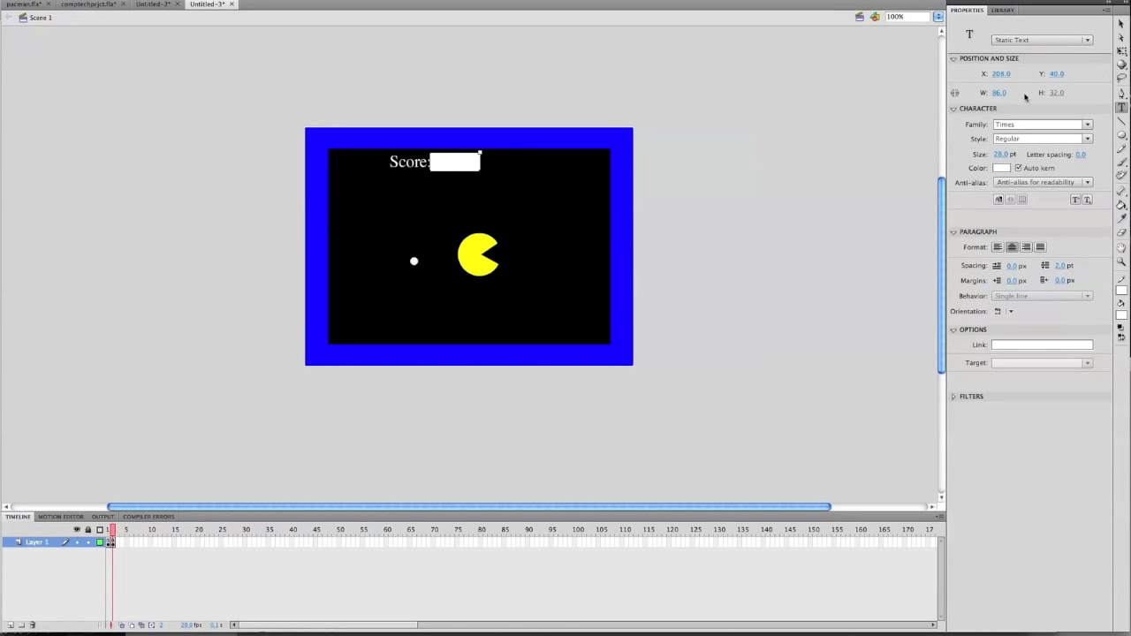
{"action": "left_click", "coordinate": [1041, 40]}
{"action": "left_click", "coordinate": [1043, 63]}
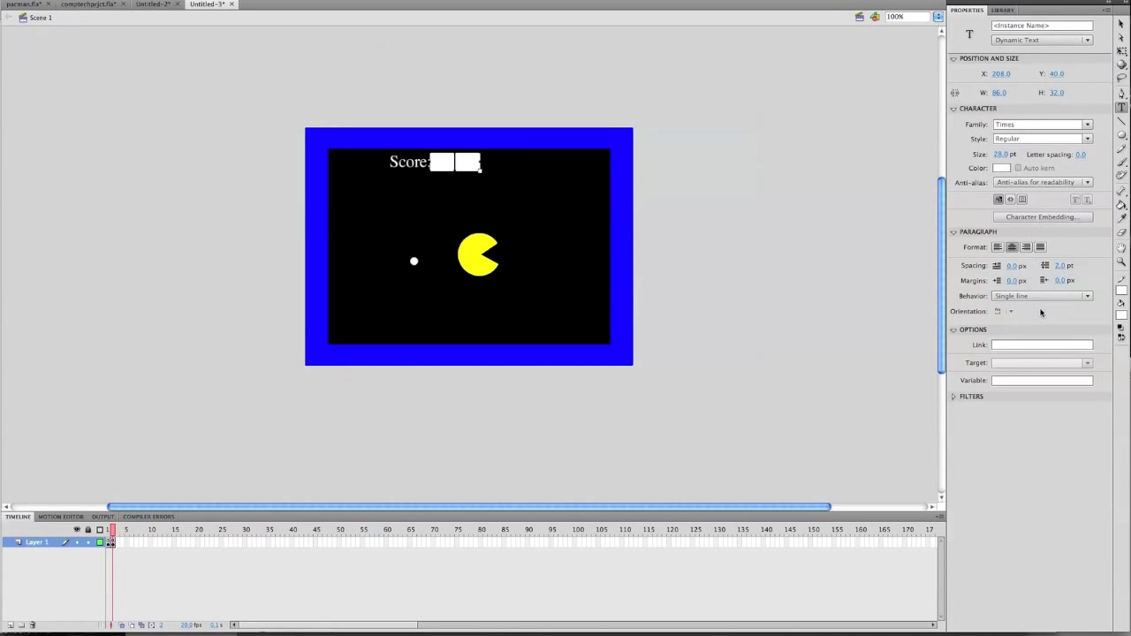
{"action": "left_click", "coordinate": [1023, 379]}
{"action": "type", "text": "core"}
{"action": "key", "text": "BackSpace"}
{"action": "left_click", "coordinate": [737, 381]}
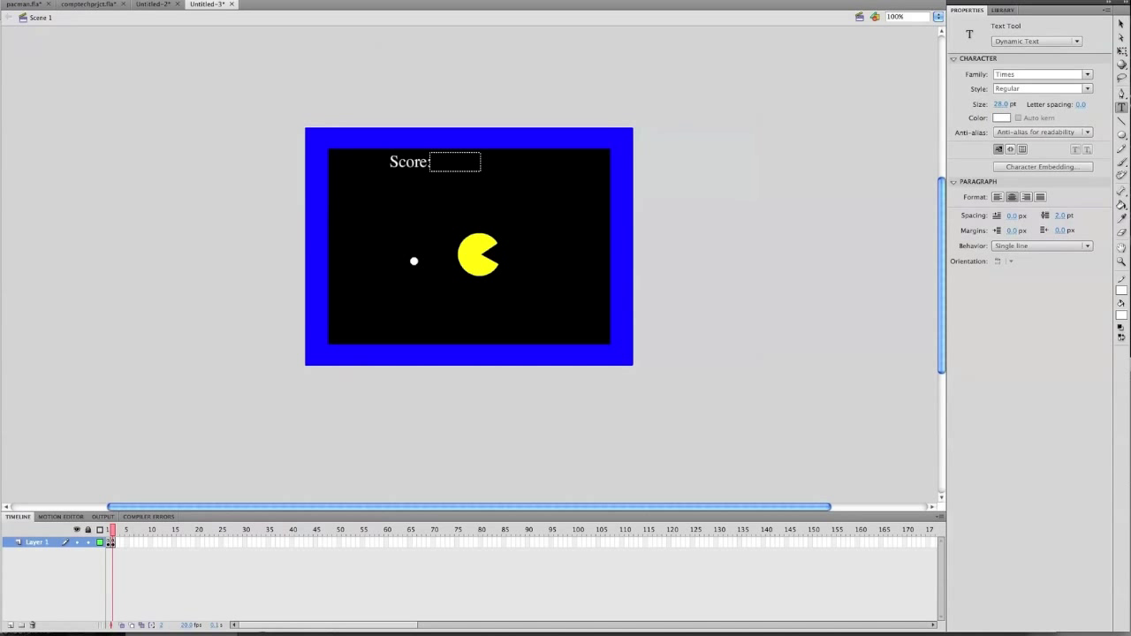
{"action": "left_click", "coordinate": [112, 543]}
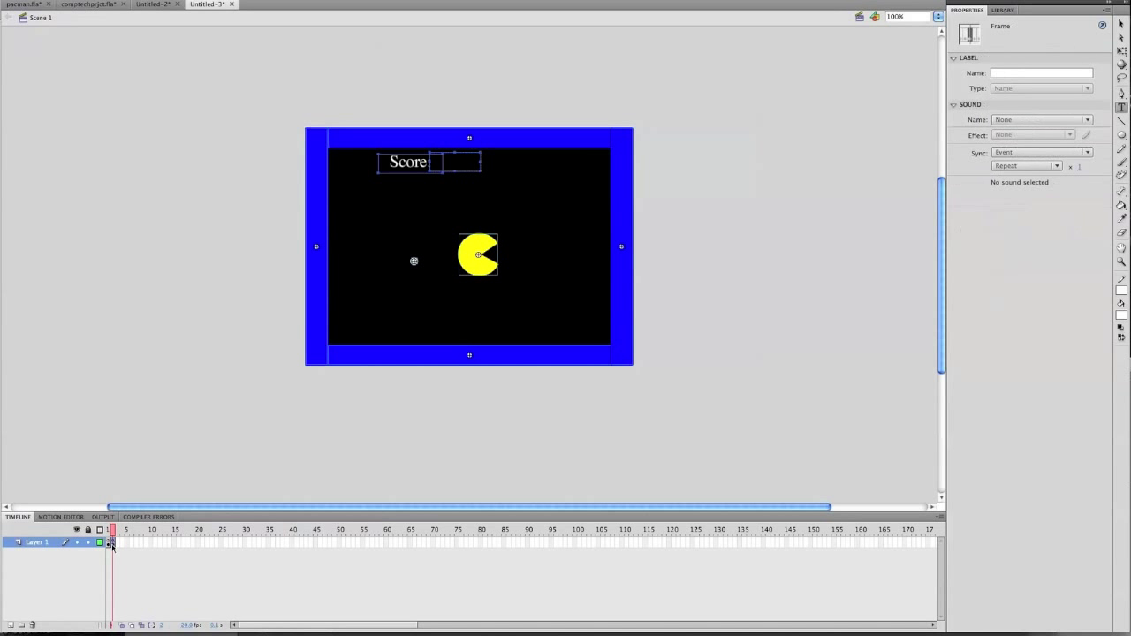
- Add 'score = 0' below stop(); in the first frame's actions
{"action": "right_click", "coordinate": [112, 545]}
{"action": "left_click", "coordinate": [168, 622]}
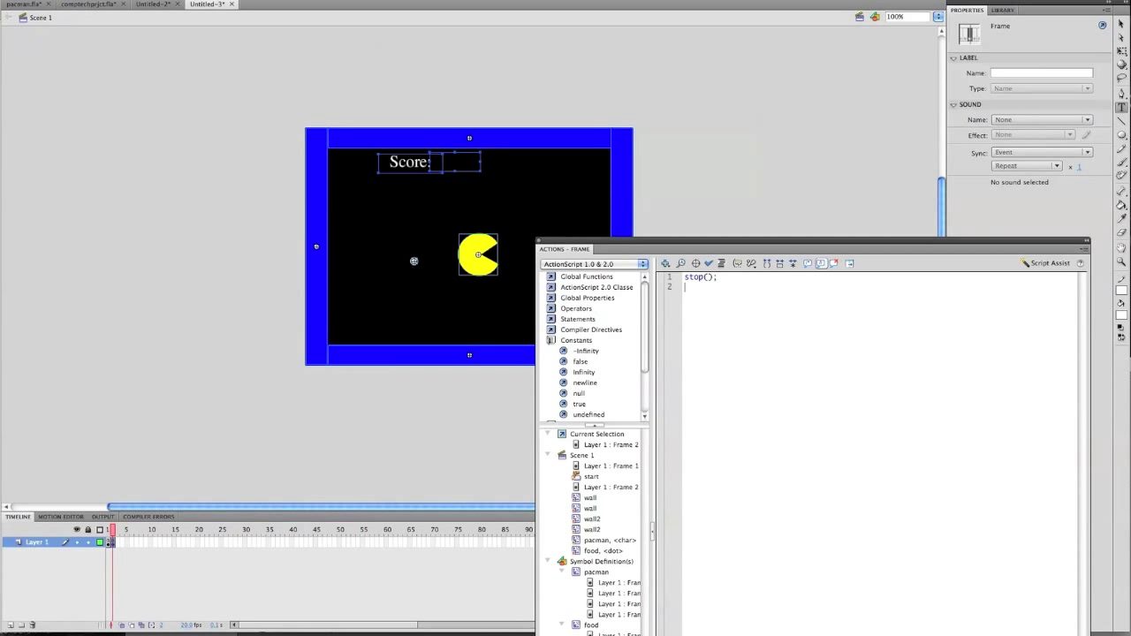
{"action": "type", "text": "score = 0;"}
{"action": "left_click", "coordinate": [538, 242]}
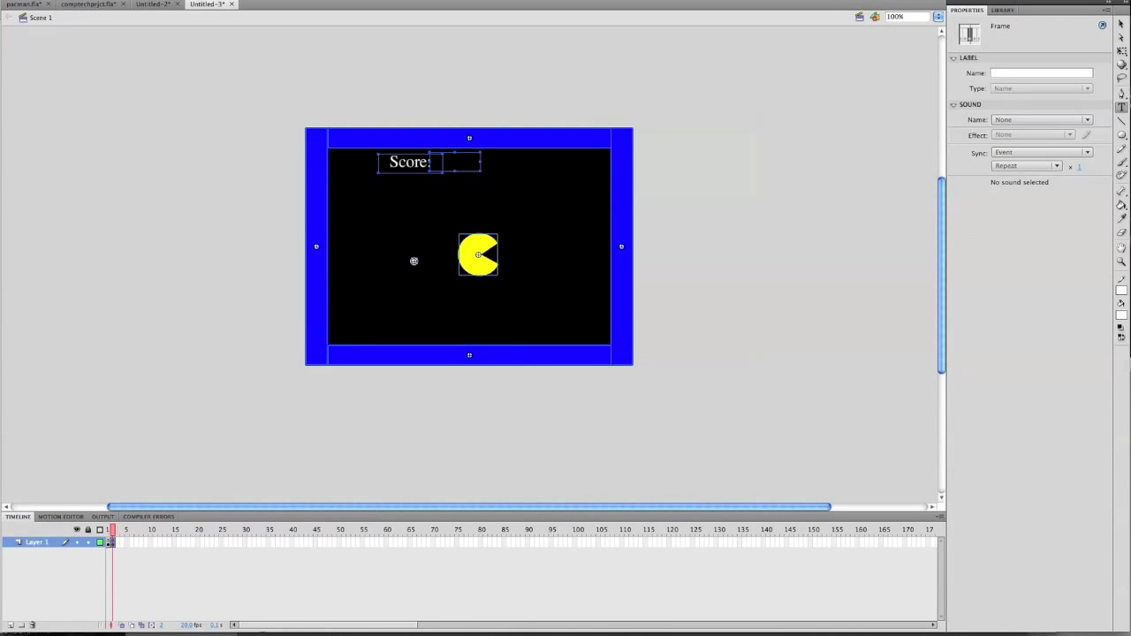
- With the Selection tool, check the score field and the 'Score:' label on stage
{"action": "left_click", "coordinate": [1122, 24]}
{"action": "left_click", "coordinate": [496, 170]}
{"action": "left_click", "coordinate": [461, 157]}
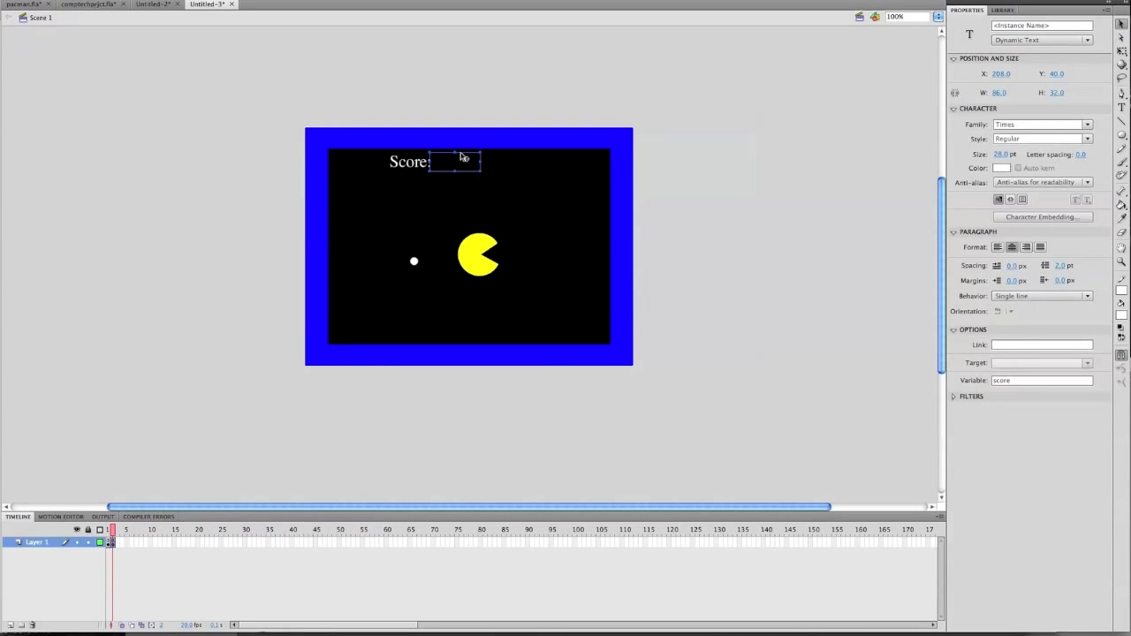
{"action": "left_click_drag", "start_coordinate": [364, 158], "coordinate": [543, 180]}
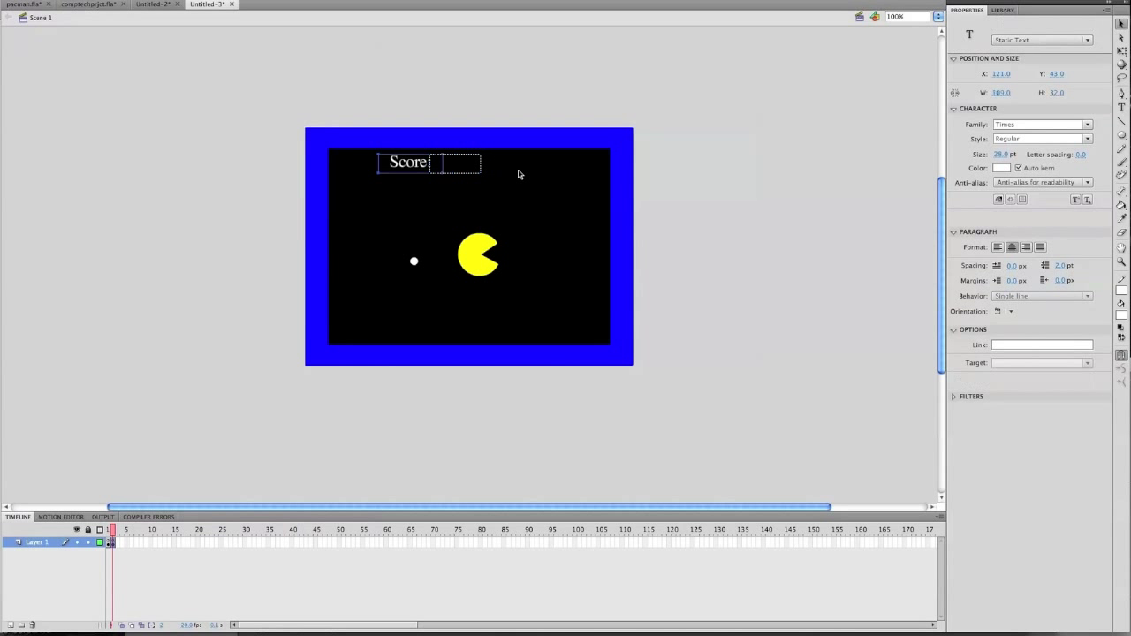
{"action": "left_click", "coordinate": [495, 180]}
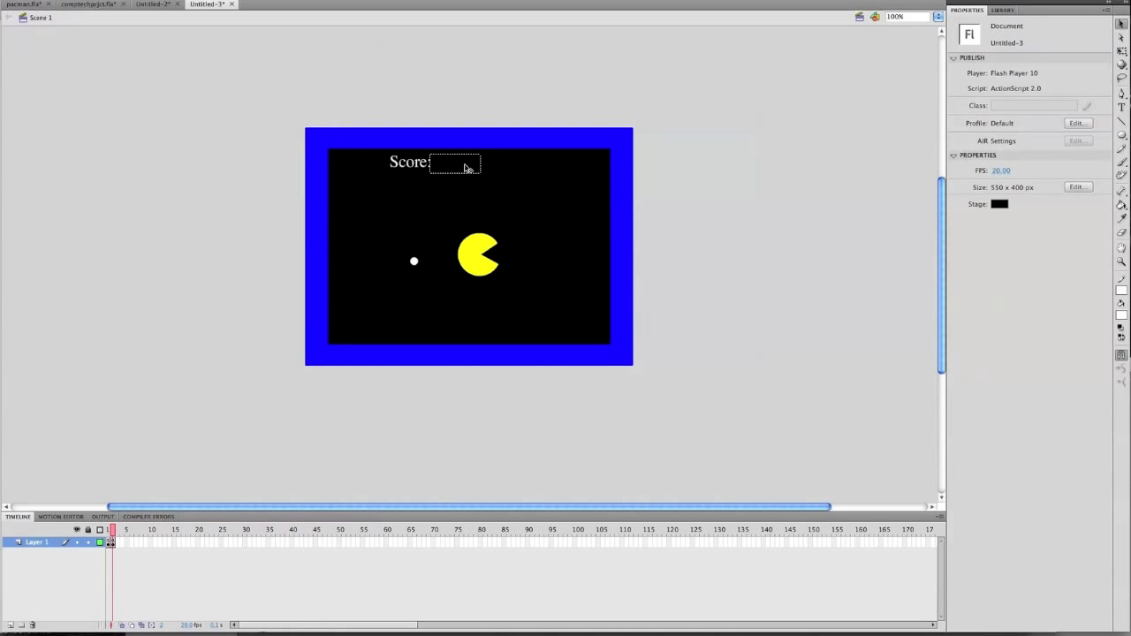
- Review the dot's hit-test script, then open frame 2 inside the food symbol
{"action": "left_click", "coordinate": [412, 263]}
{"action": "right_click", "coordinate": [412, 260]}
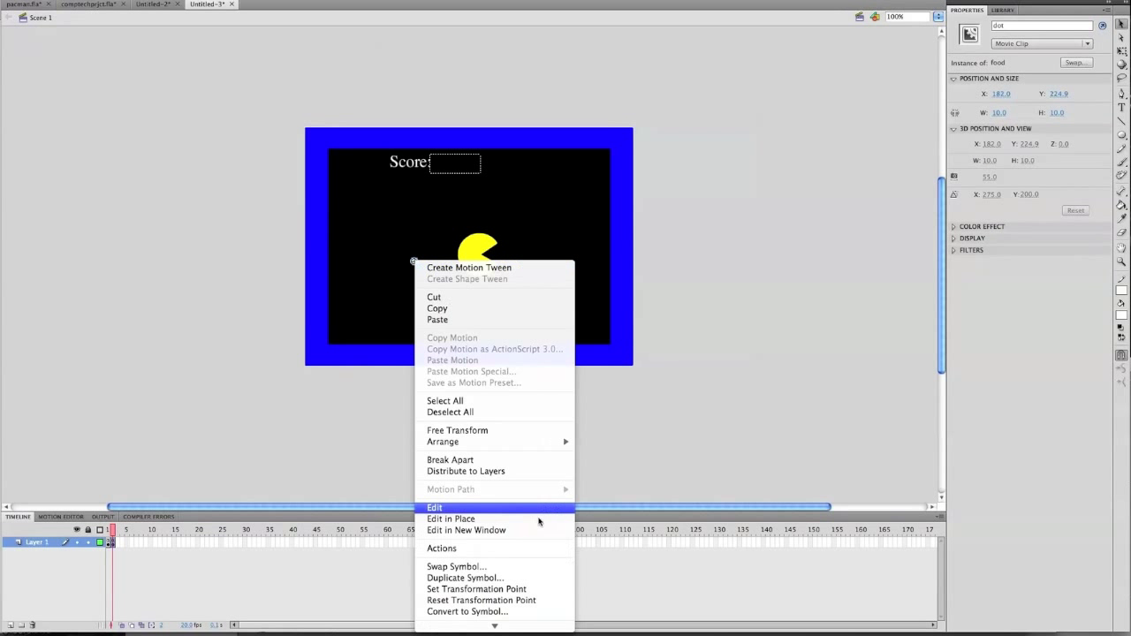
{"action": "left_click", "coordinate": [471, 550]}
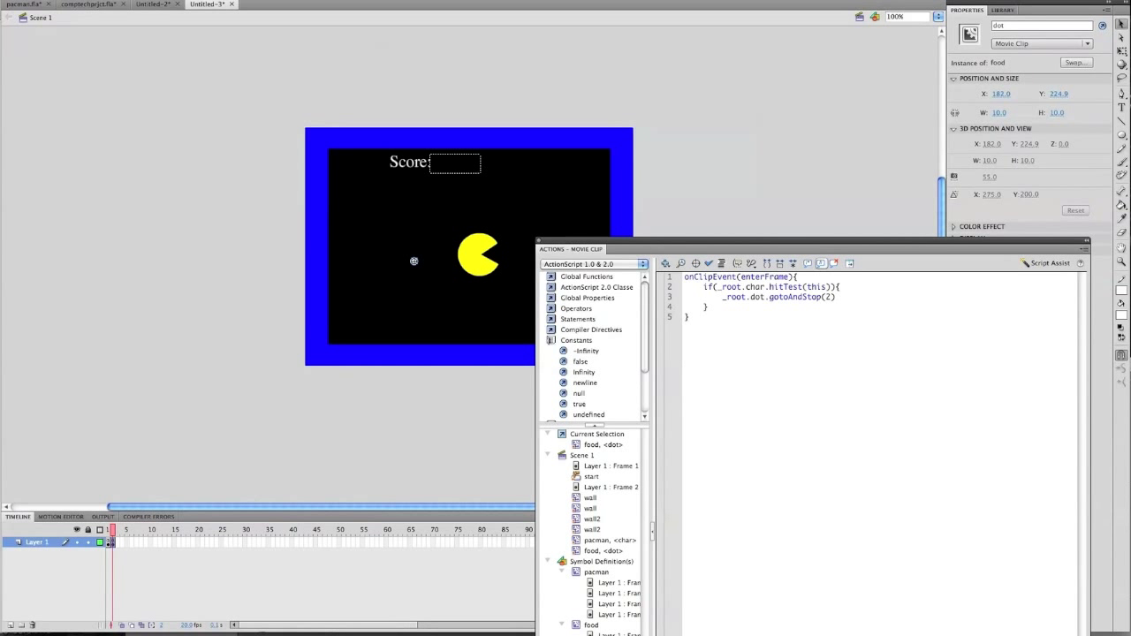
{"action": "key", "text": "ctrl+a"}
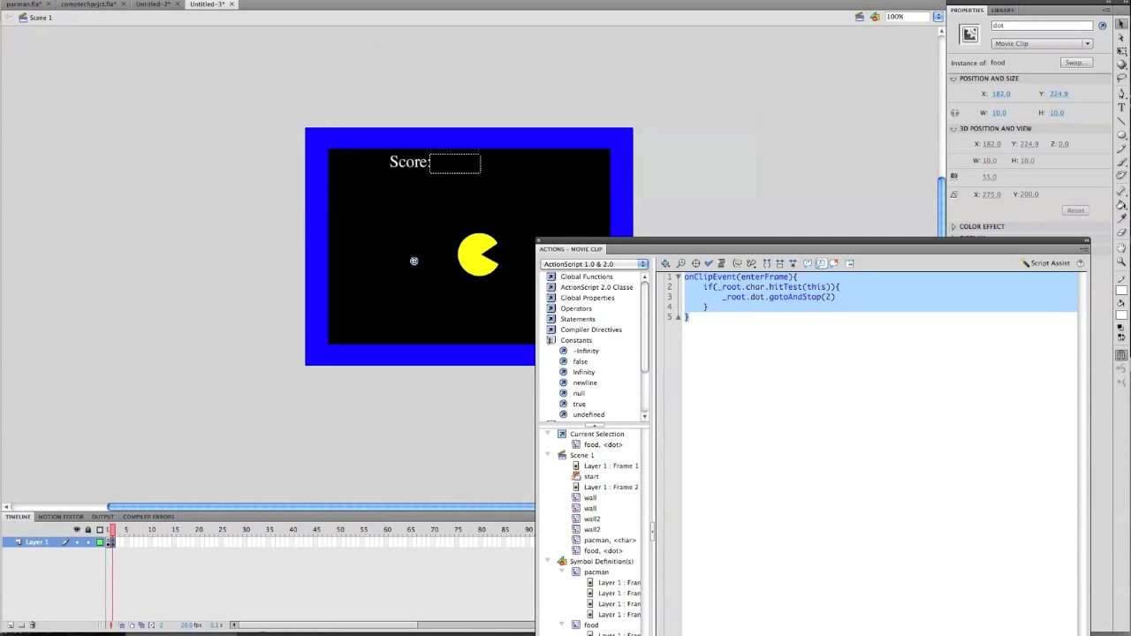
{"action": "key", "text": "Right"}
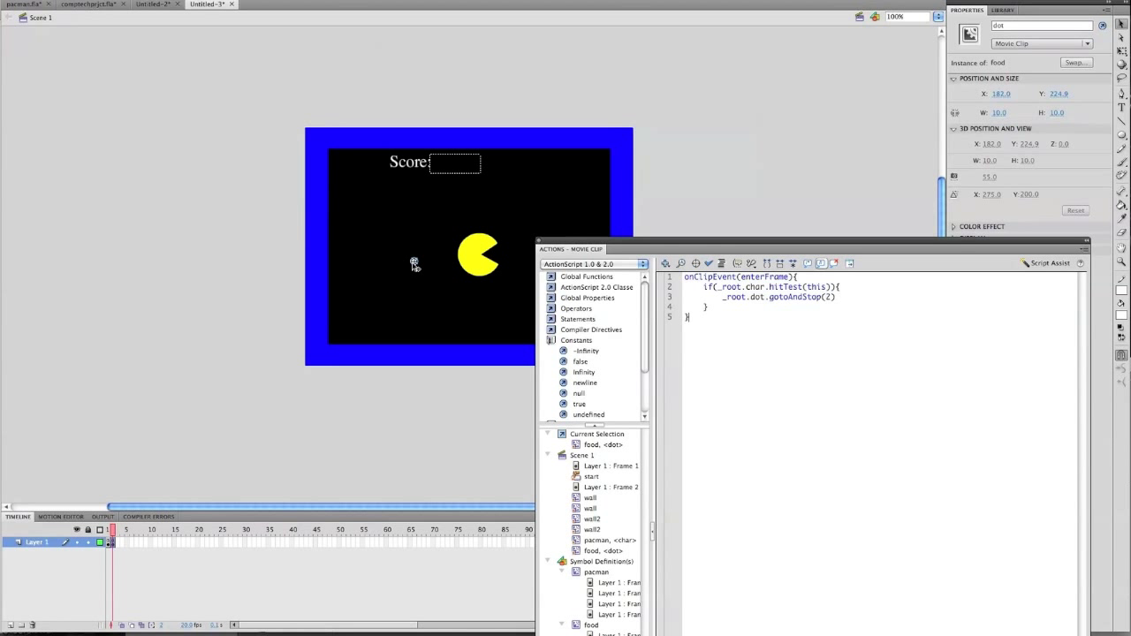
{"action": "double_click", "coordinate": [413, 262]}
{"action": "left_click", "coordinate": [112, 542]}
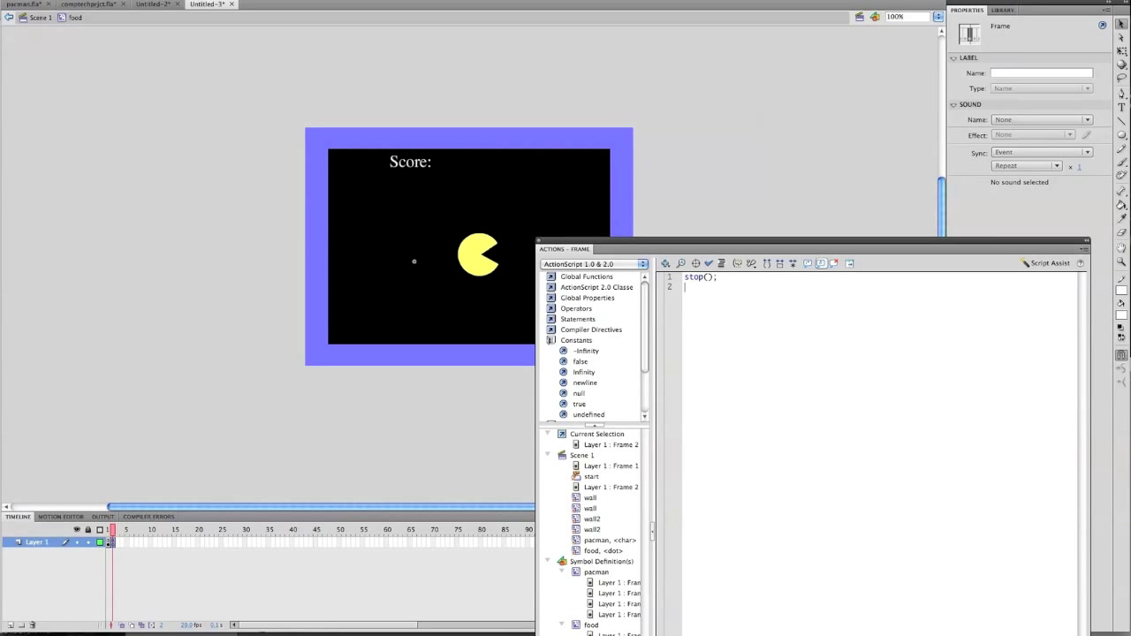
- Add '_root.score += 10;' after stop(); in frame 2 and auto-format it
{"action": "type", "text": "_root."}
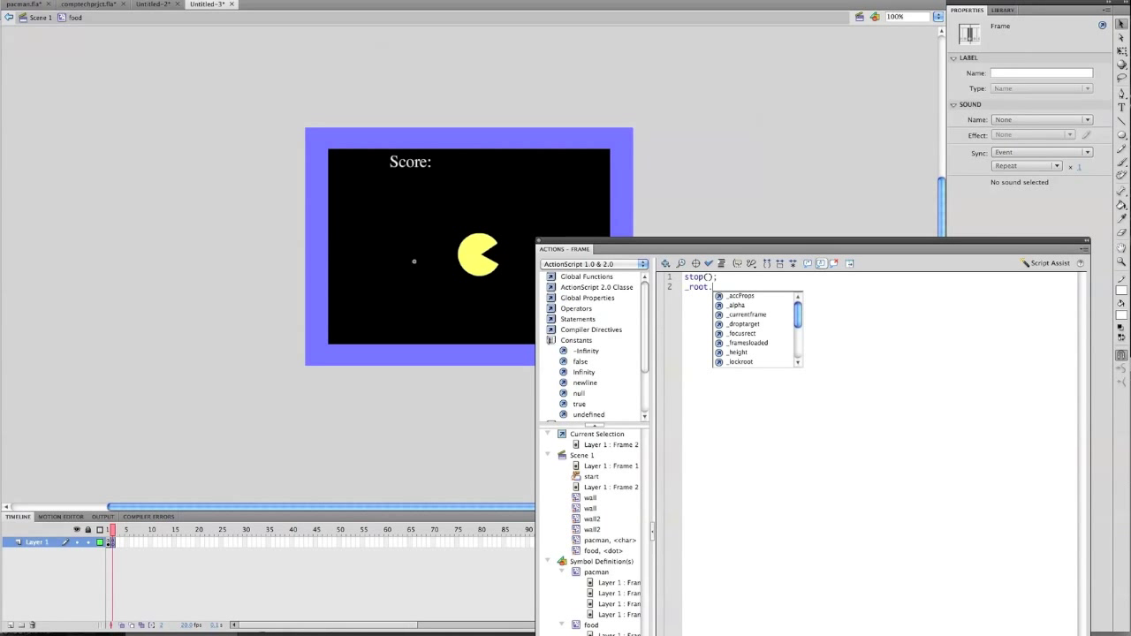
{"action": "type", "text": "sco"}
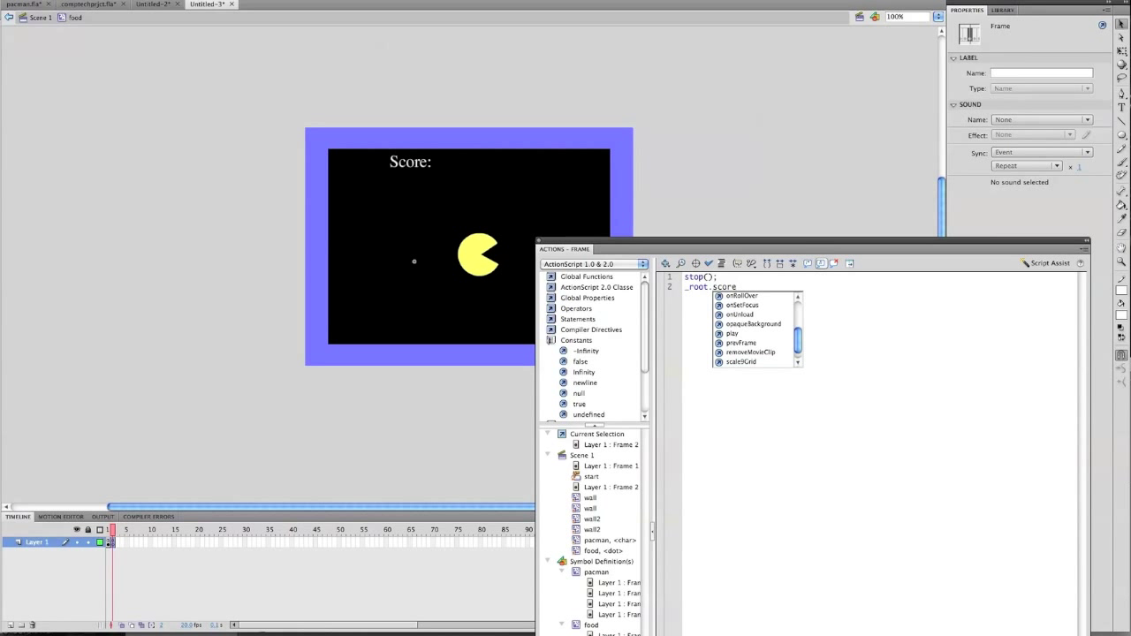
{"action": "type", "text": "re+=10;"}
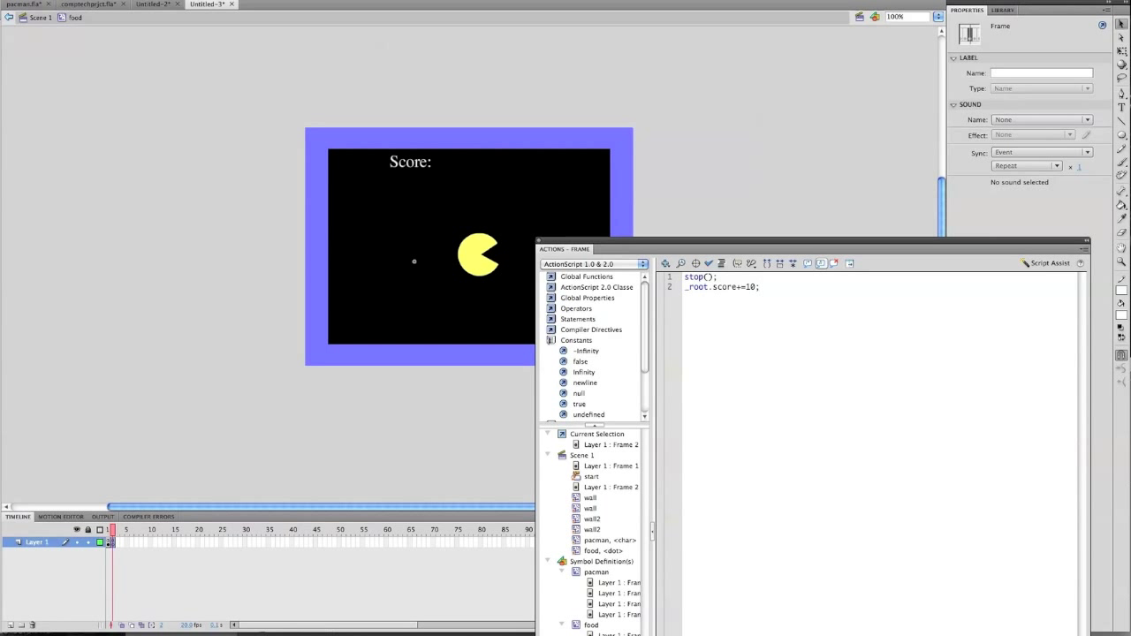
{"action": "left_click", "coordinate": [722, 263]}
{"action": "left_click", "coordinate": [540, 242]}
{"action": "left_click", "coordinate": [42, 20]}
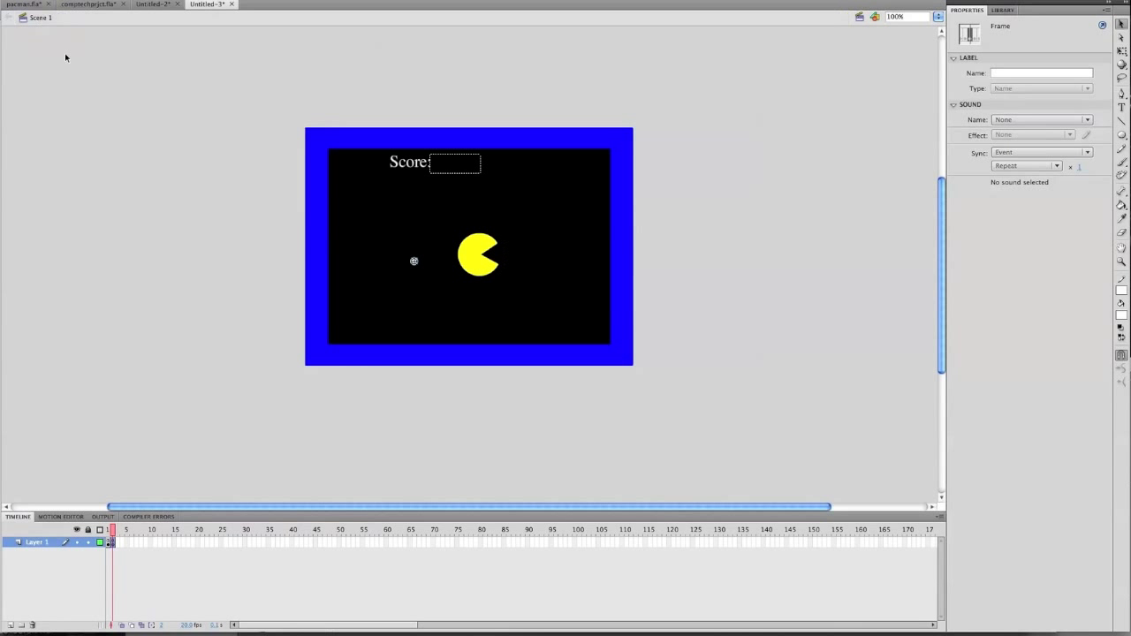
{"action": "key", "text": "ctrl+Return"}
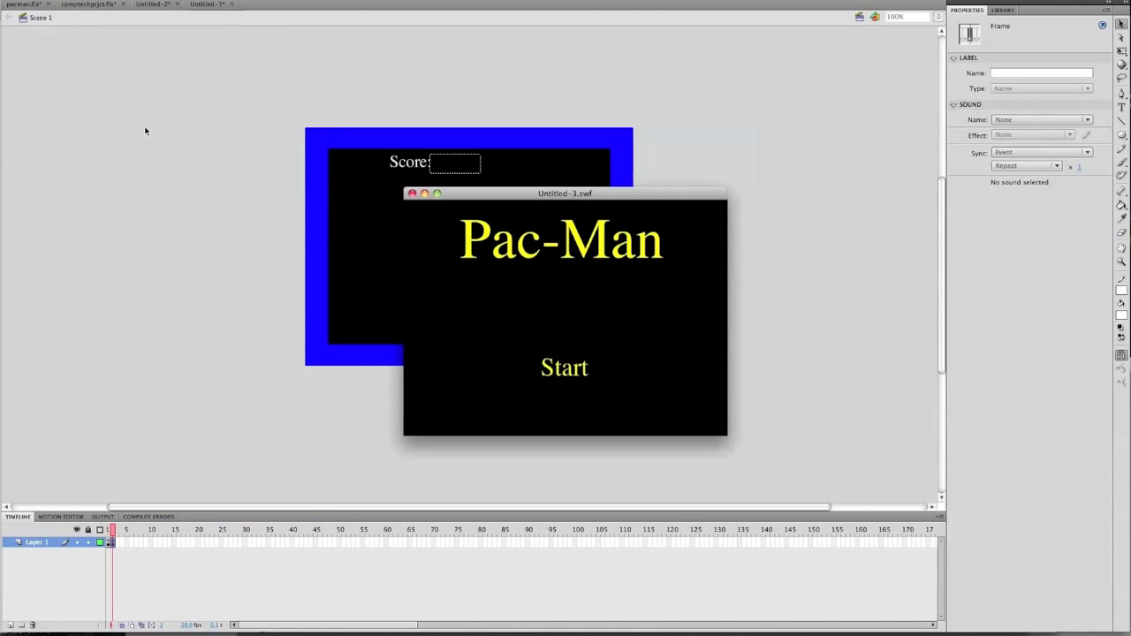
{"action": "left_click", "coordinate": [554, 370]}
{"action": "key", "text": "Left"}
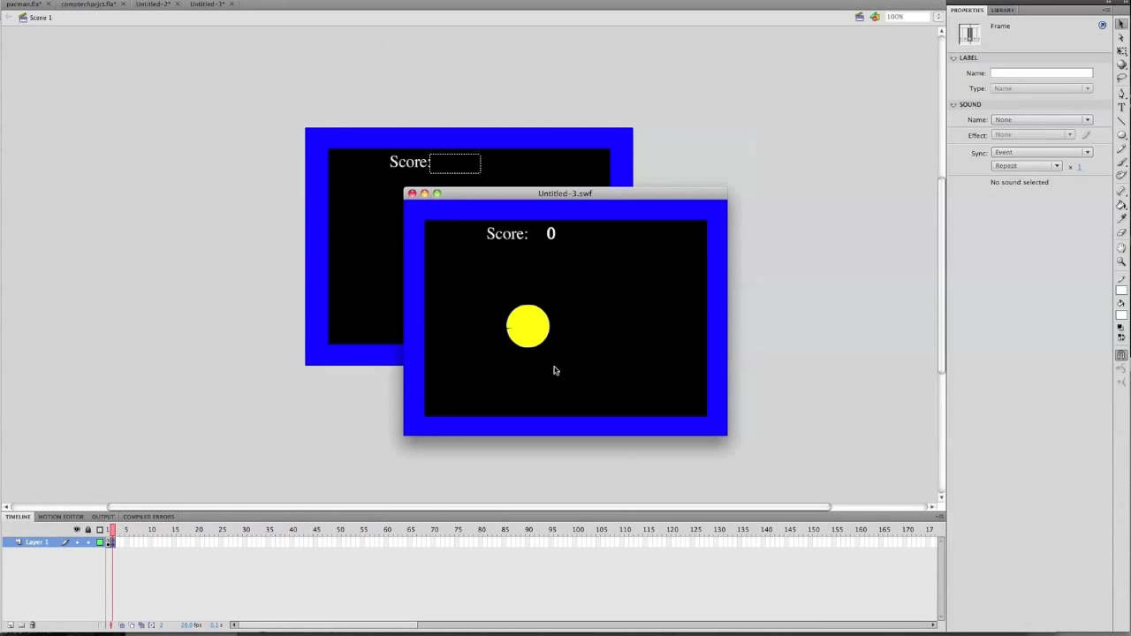
{"action": "left_click", "coordinate": [412, 193]}
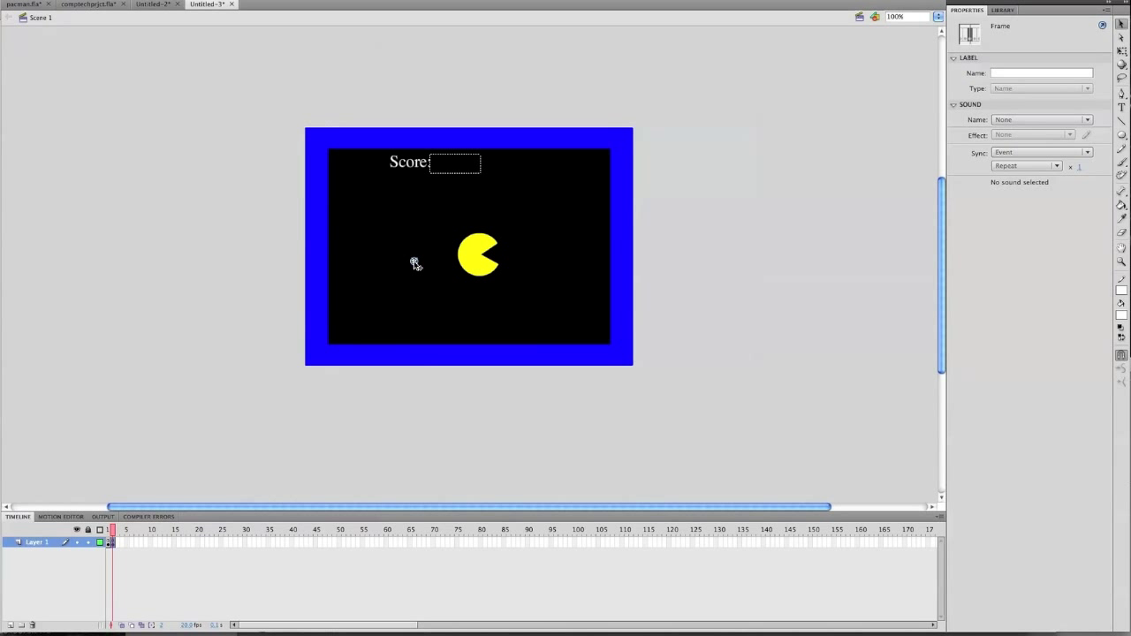
- Duplicate the dot to its left and give the copy an instance name
{"action": "left_click", "coordinate": [414, 262]}
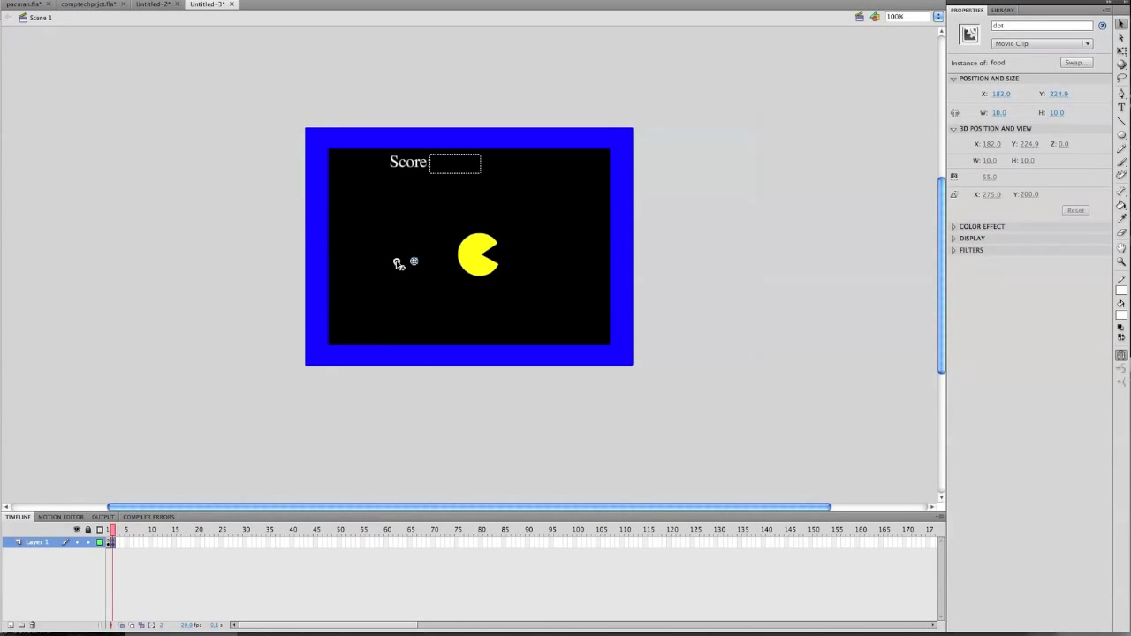
{"action": "mouse_move", "coordinate": [389, 264]}
{"action": "left_mouse_down"}
{"action": "mouse_move", "coordinate": [362, 264]}
{"action": "mouse_move", "coordinate": [373, 264]}
{"action": "left_mouse_up"}
{"action": "left_click", "coordinate": [1041, 26]}
{"action": "left_click", "coordinate": [372, 261]}
{"action": "left_click", "coordinate": [684, 310]}
- Change the middle and leftmost dots' scripts to _root.dot2 and _root.dot3.gotoAndStop(2)
{"action": "left_click", "coordinate": [392, 261]}
{"action": "right_click", "coordinate": [393, 263]}
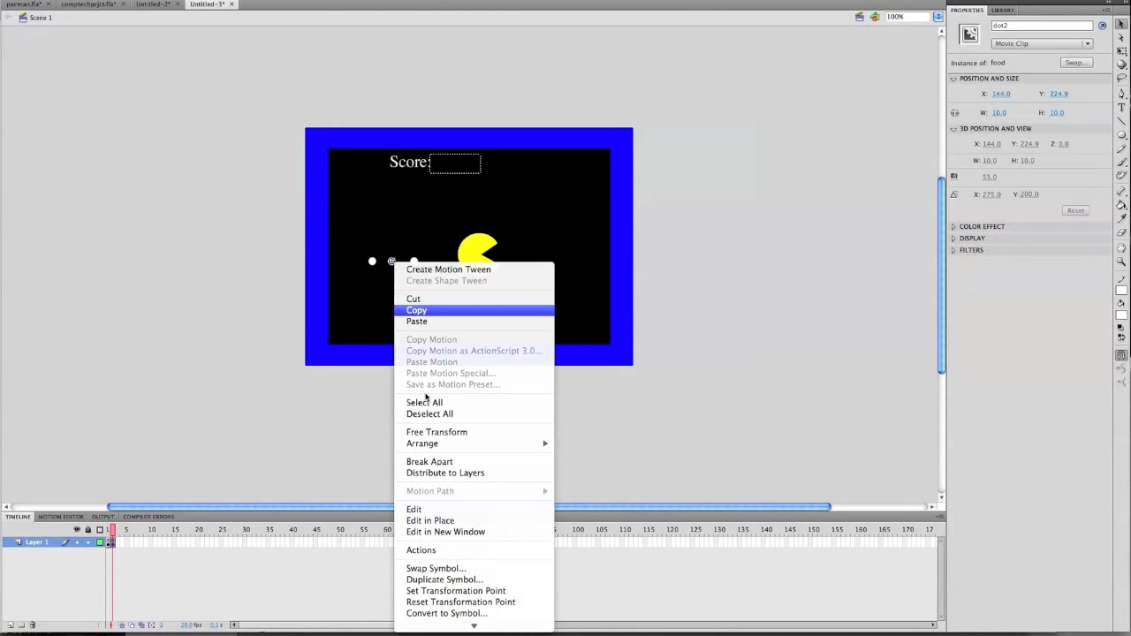
{"action": "left_click", "coordinate": [421, 550]}
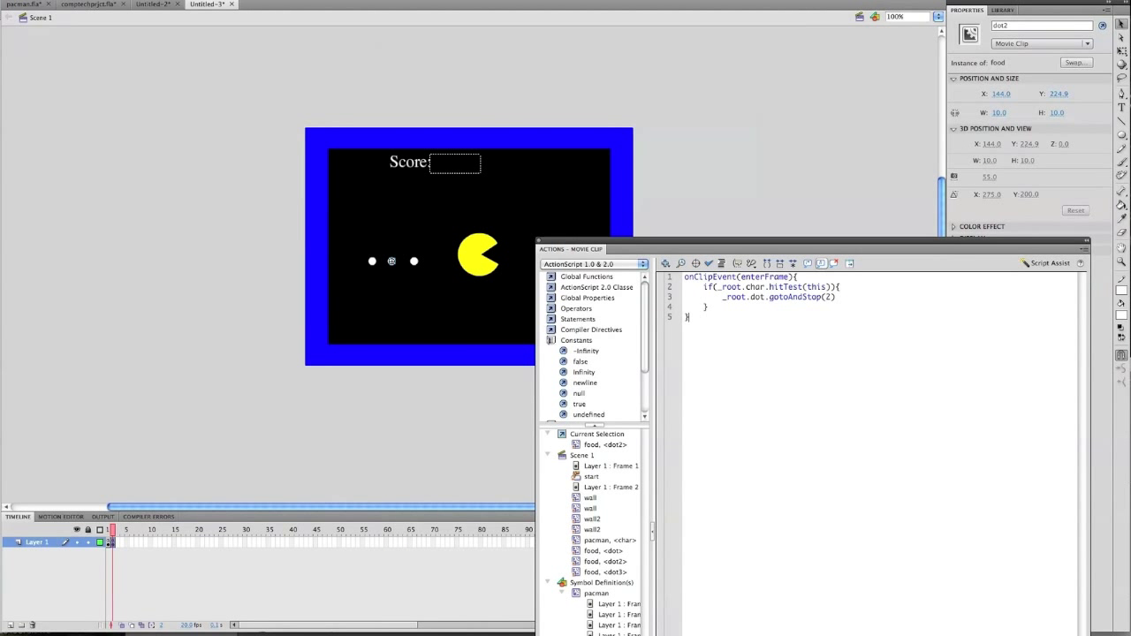
{"action": "type", "text": "2"}
{"action": "left_click", "coordinate": [372, 261]}
{"action": "type", "text": "3"}
{"action": "left_click", "coordinate": [539, 243]}
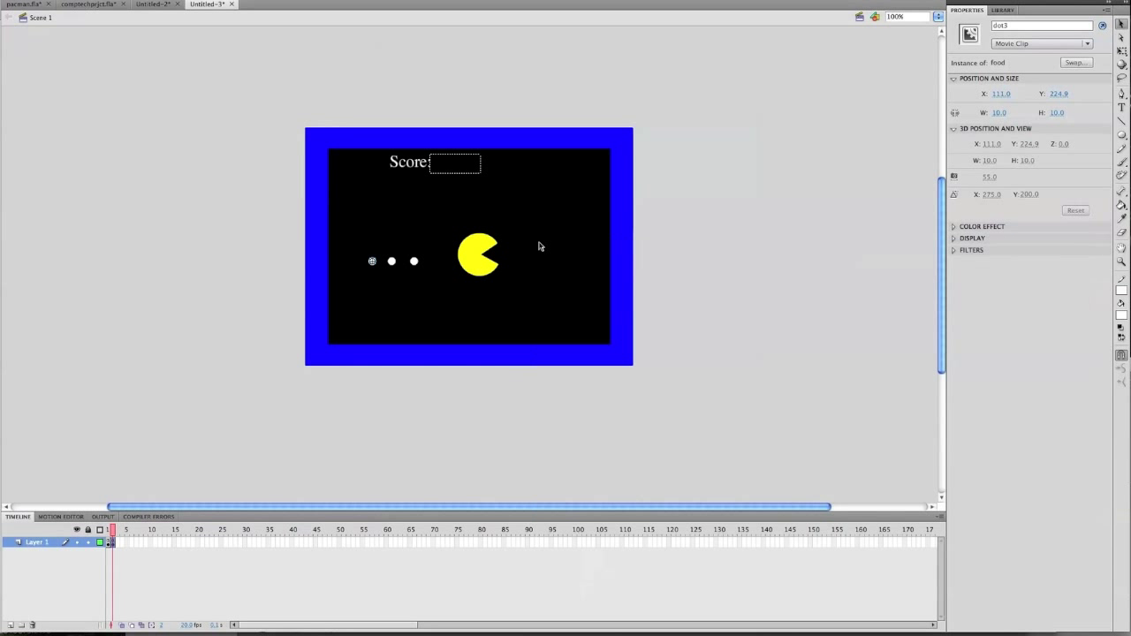
{"action": "left_click", "coordinate": [500, 284]}
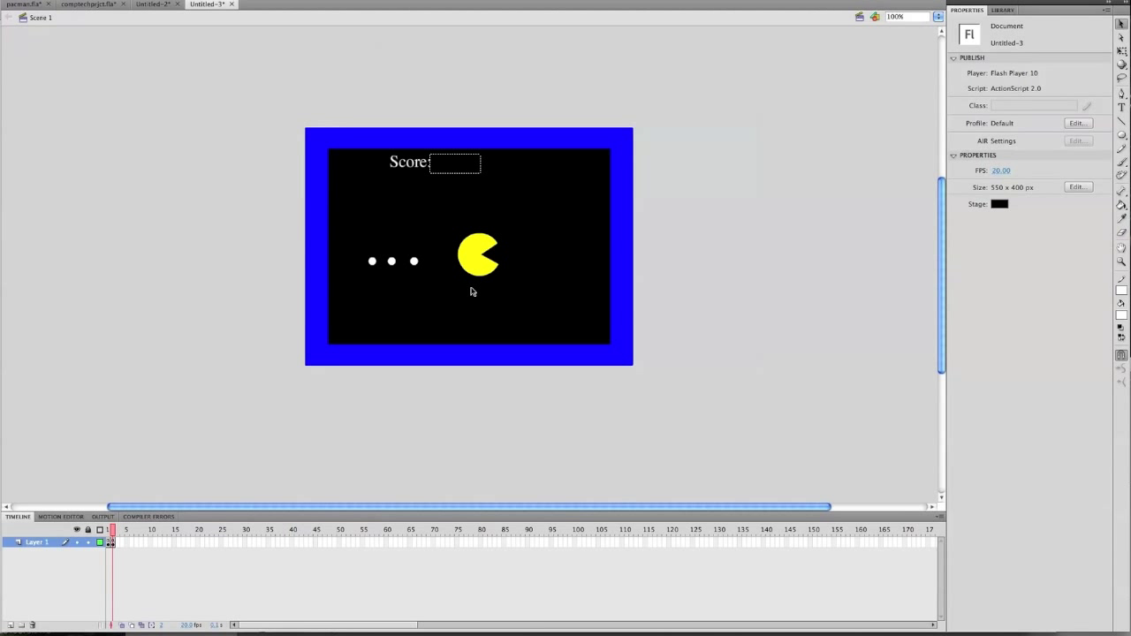
{"action": "key", "text": "ctrl+Return"}
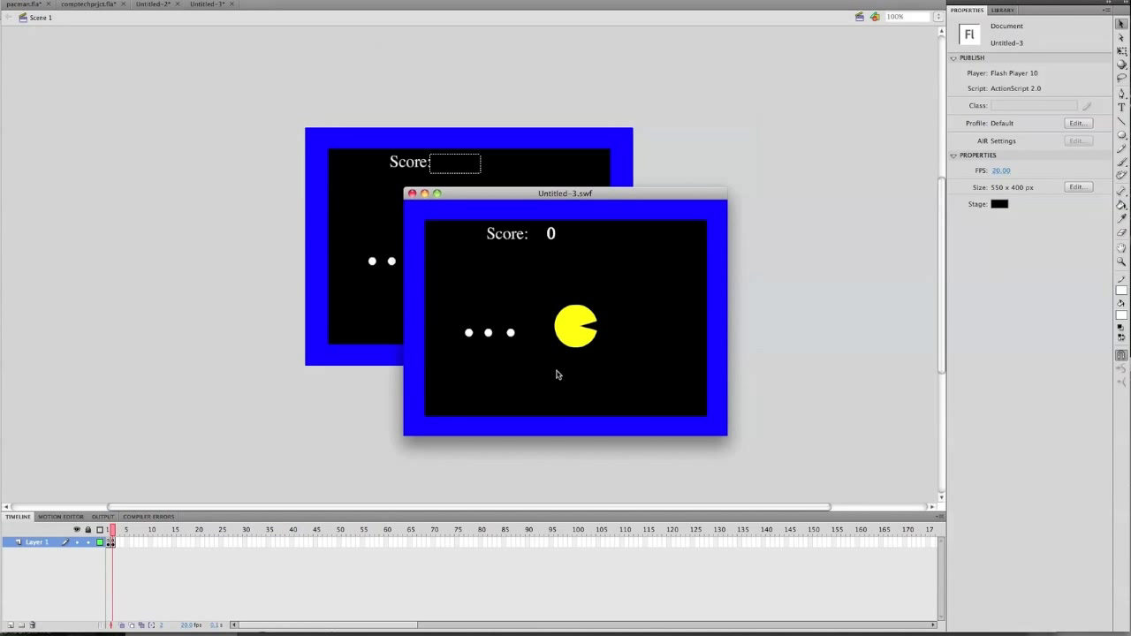
{"action": "key", "text": "Left"}
{"action": "key", "text": "Left"}
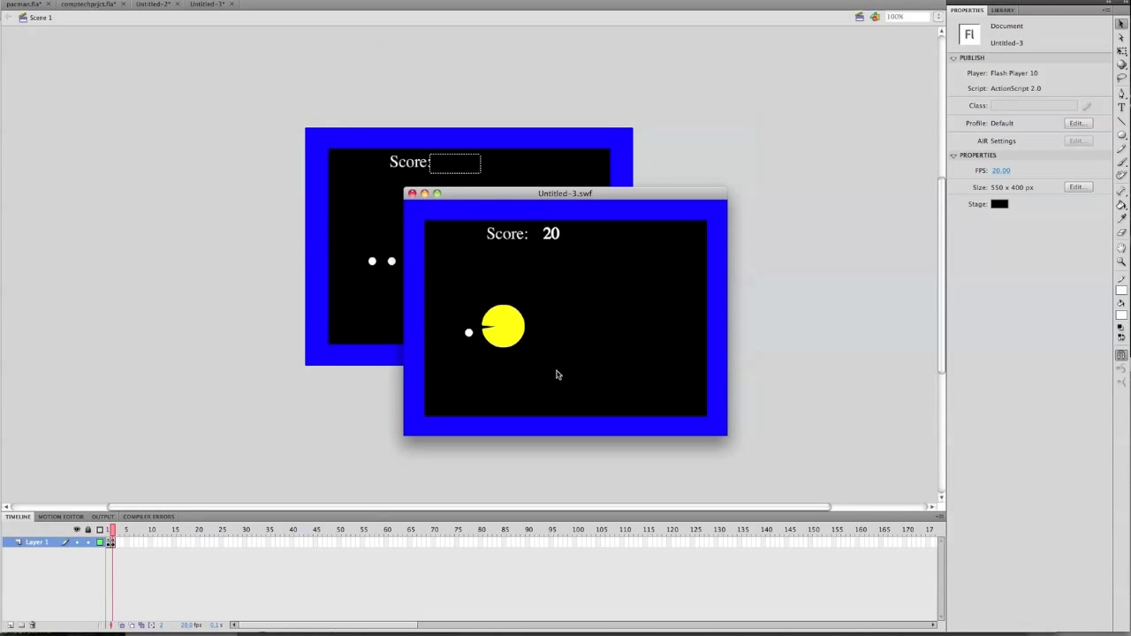
{"action": "left_click", "coordinate": [412, 193]}
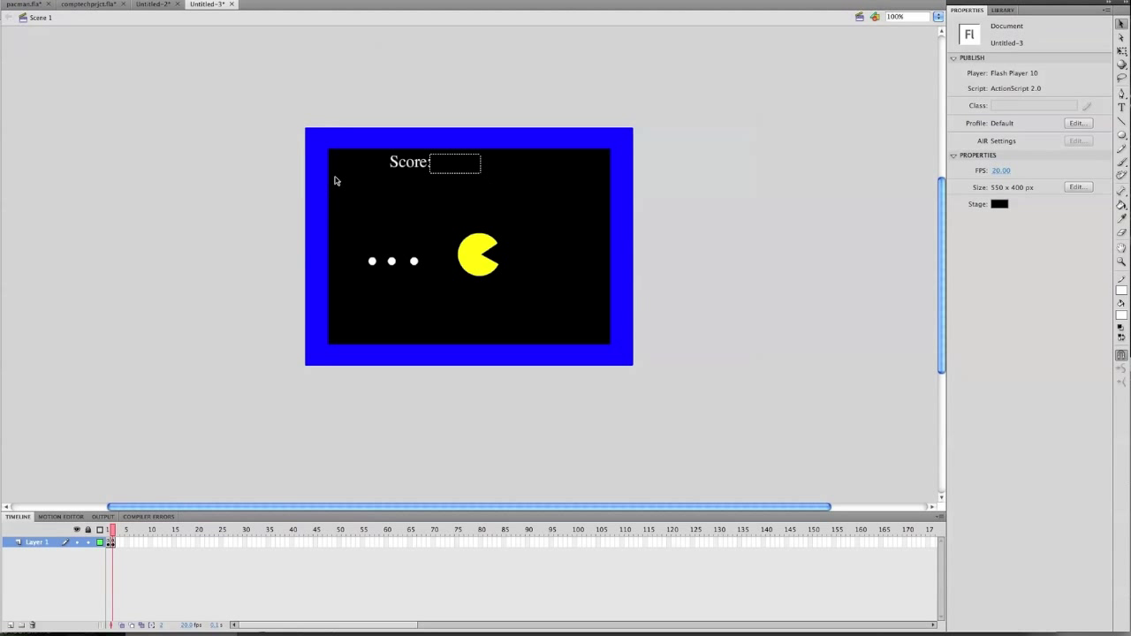
{"action": "left_click", "coordinate": [471, 176]}
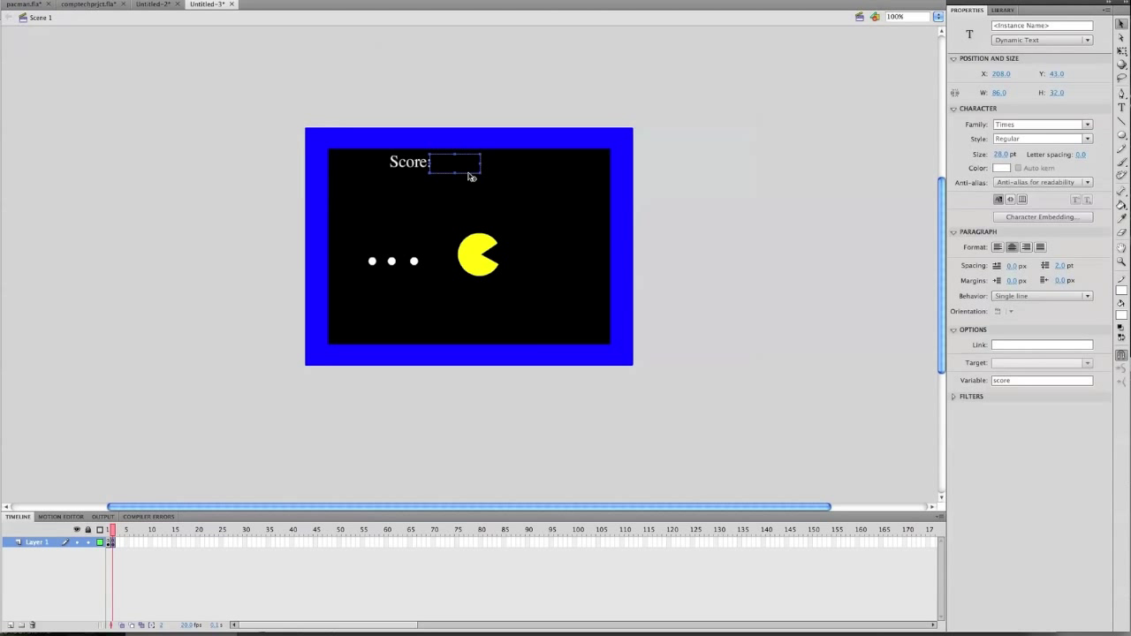